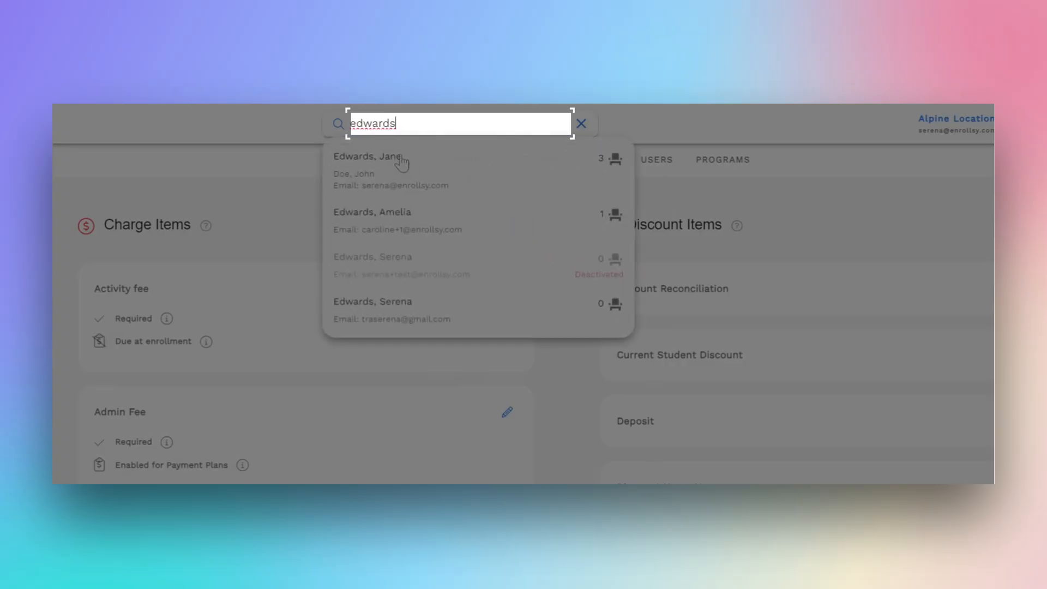
# Open the account of the first customer found and go to the invoice of the $69.10 credit card payment in the transaction history.
pyautogui.click(382, 175)
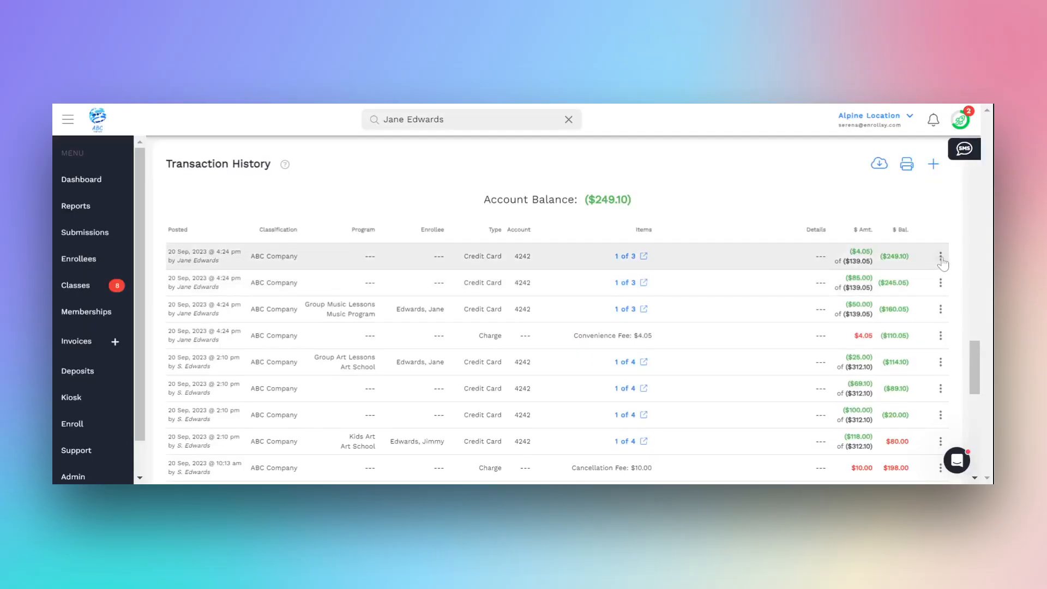
pyautogui.click(940, 258)
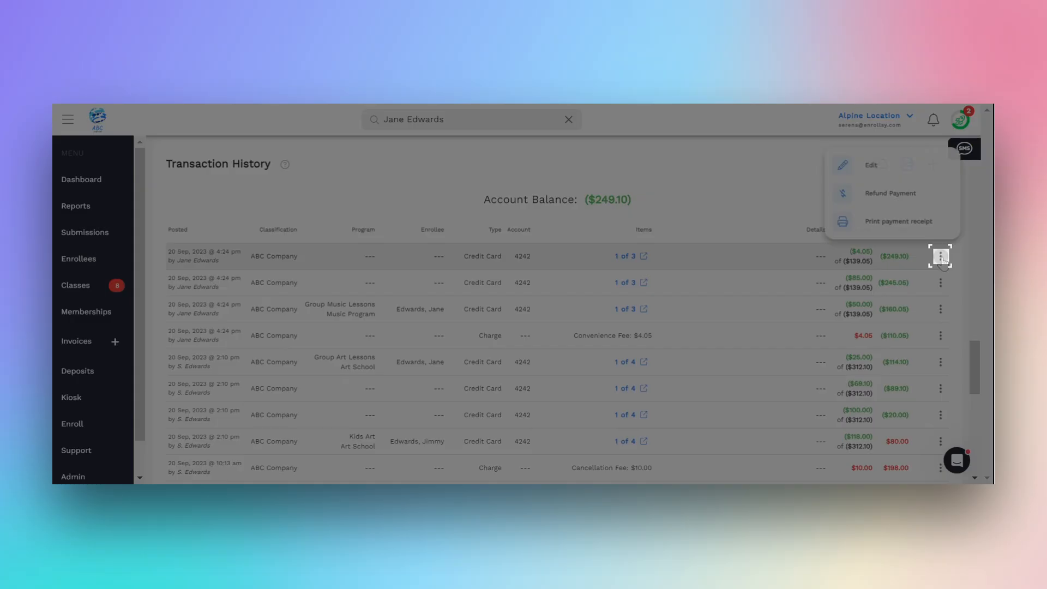
pyautogui.scroll(-2, 941, 283)
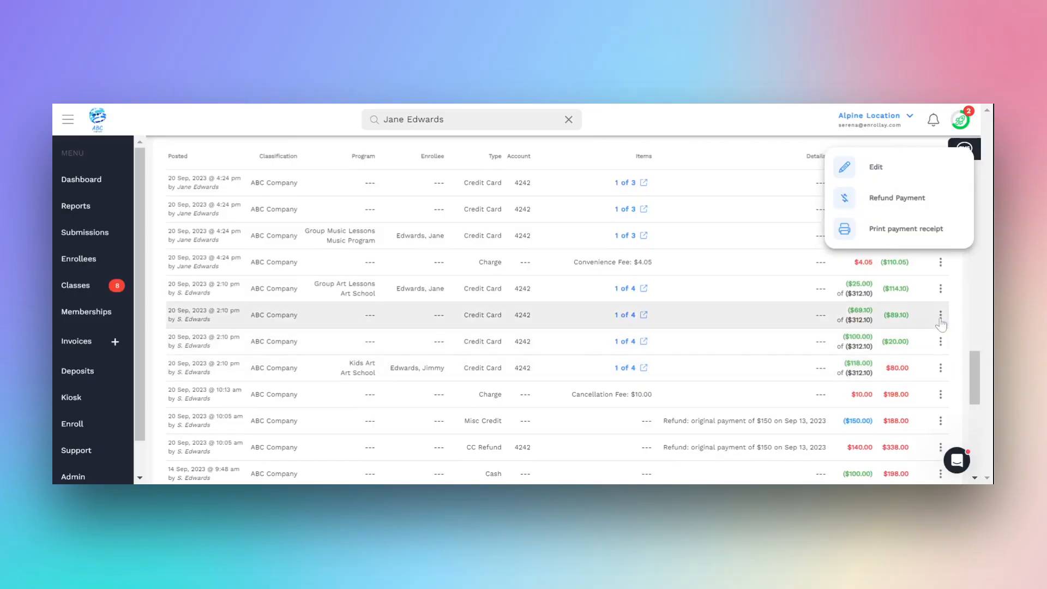
pyautogui.click(940, 315)
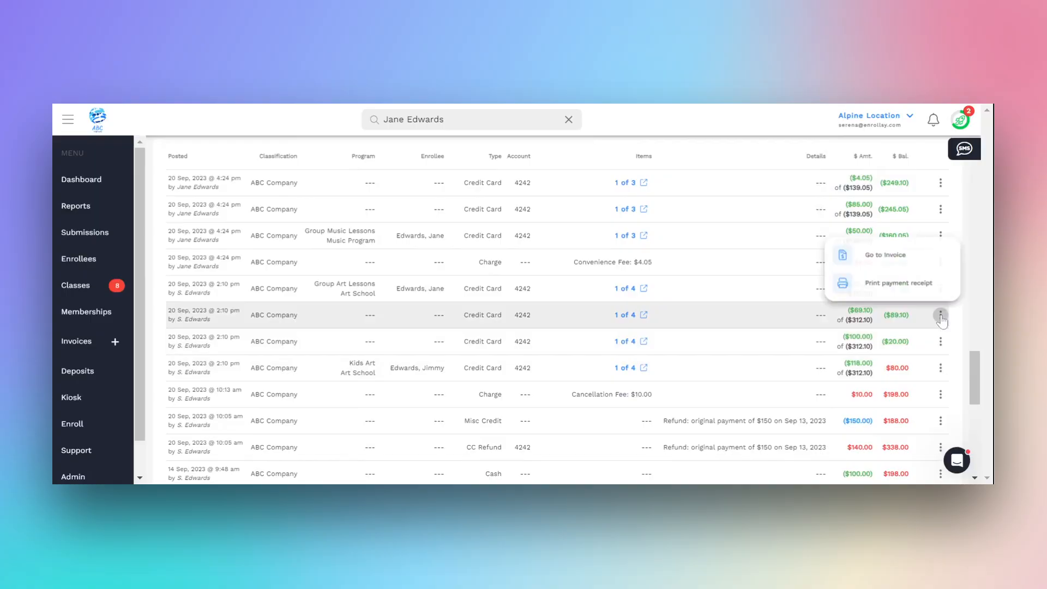
pyautogui.click(901, 261)
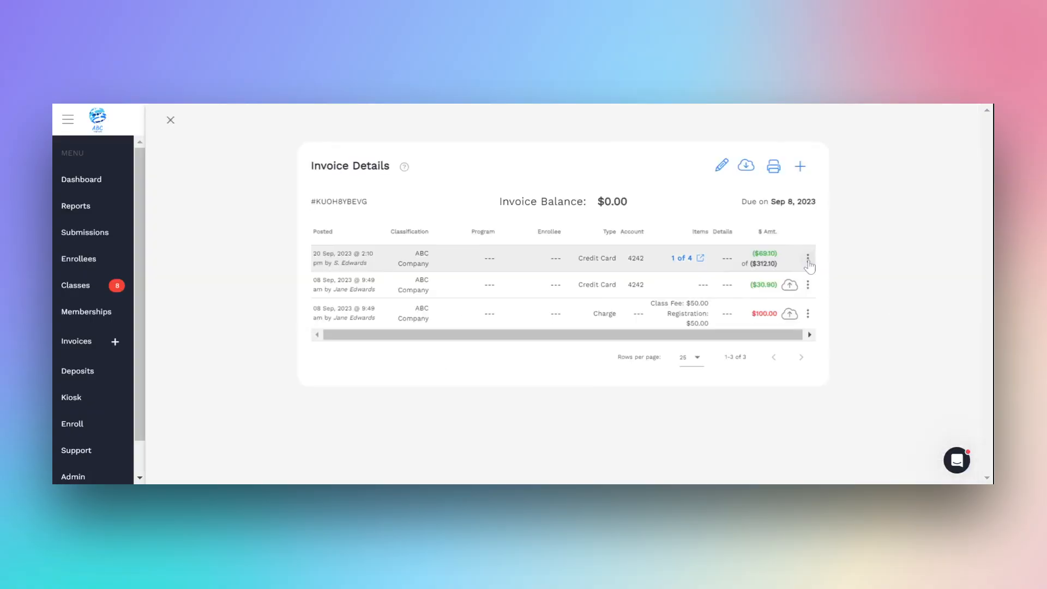
# Start a refund of the invoice's credit card payment with the option to refund the payment and close the invoice with a credit.
pyautogui.click(808, 261)
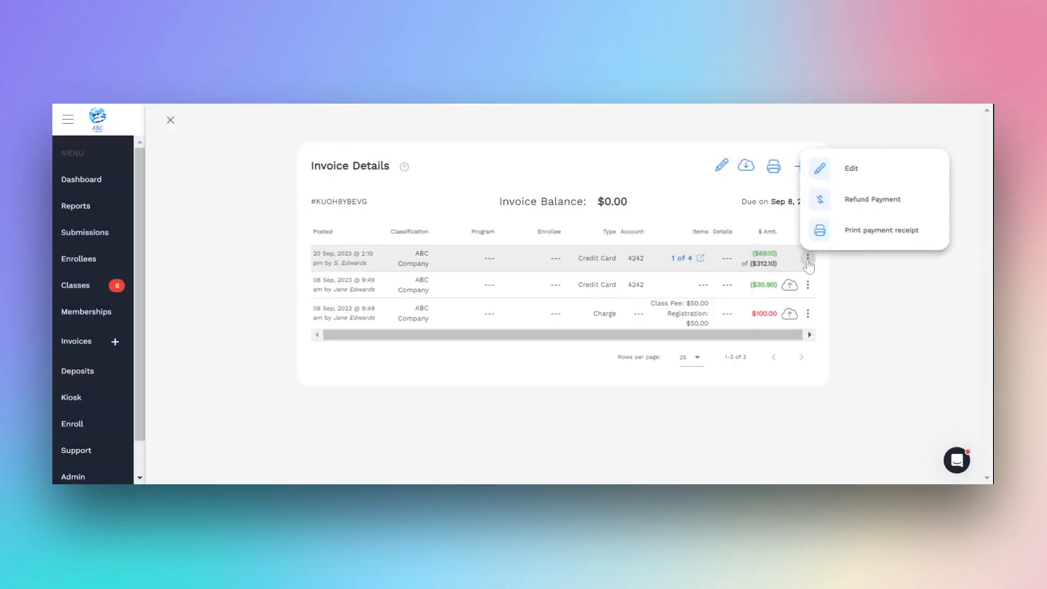
pyautogui.click(832, 237)
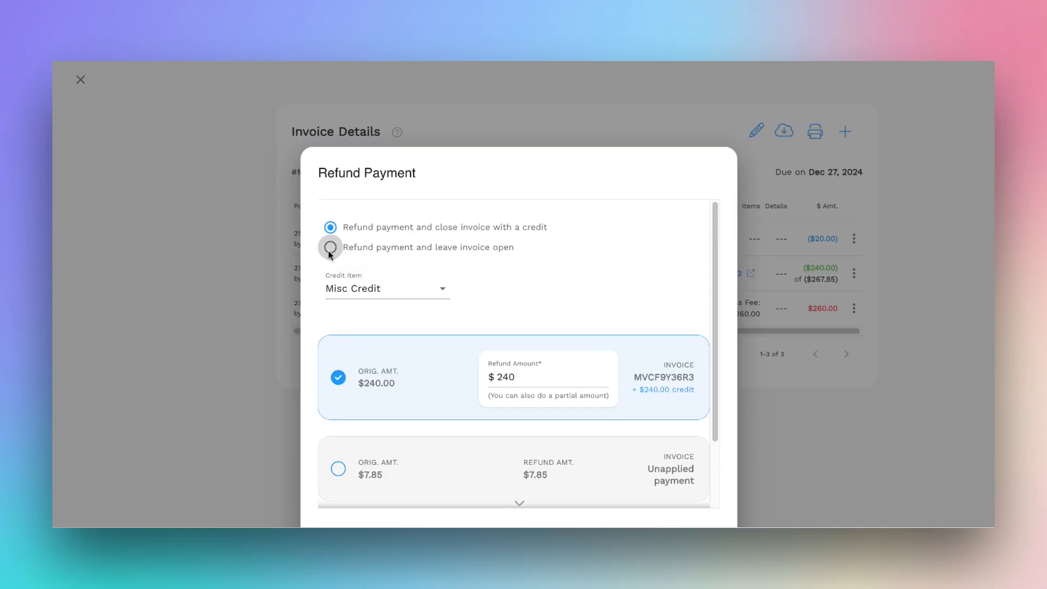
pyautogui.click(330, 248)
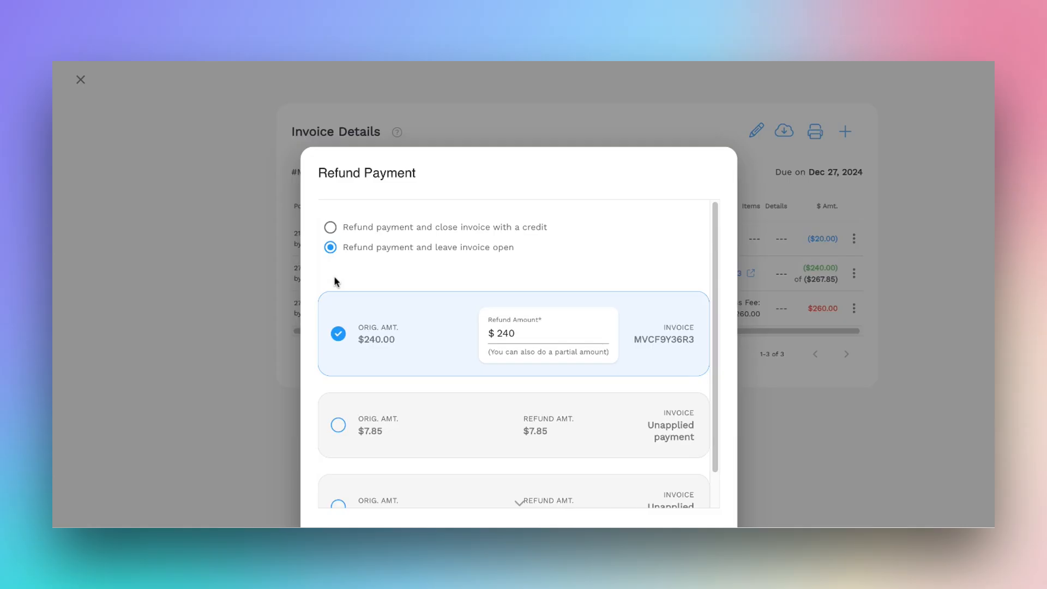
pyautogui.click(329, 228)
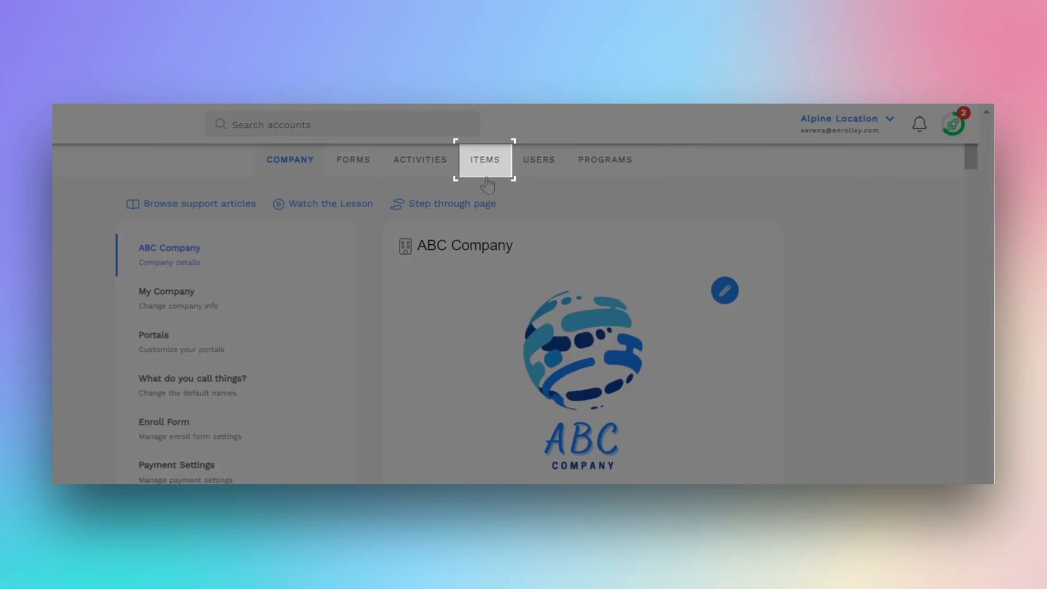
# Add a discount item named Refund Adjustment to the company's items and save it.
pyautogui.click(485, 160)
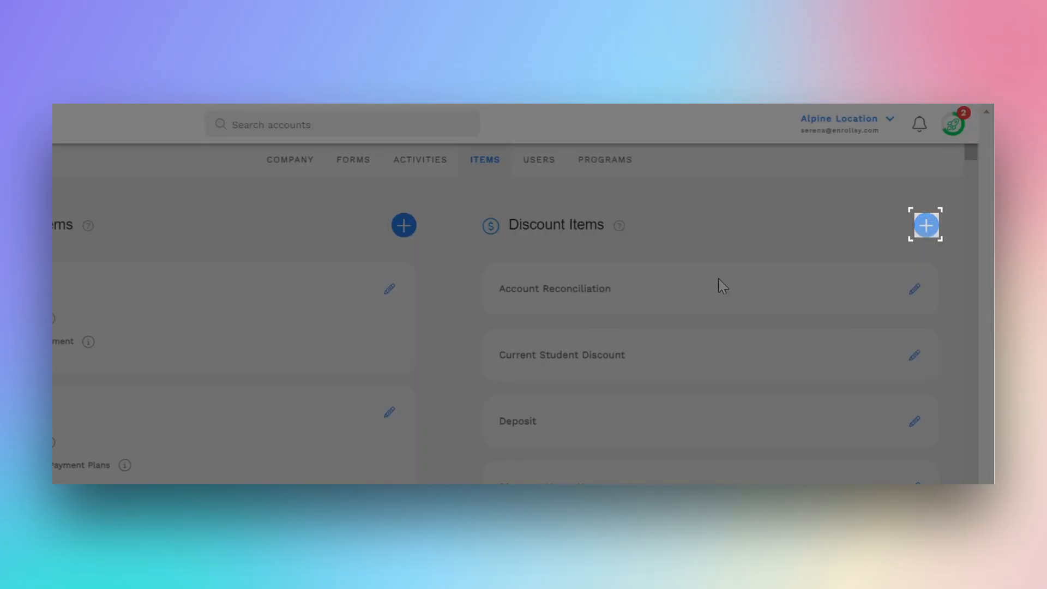
pyautogui.click(925, 226)
pyautogui.write('Refund Adjustment')
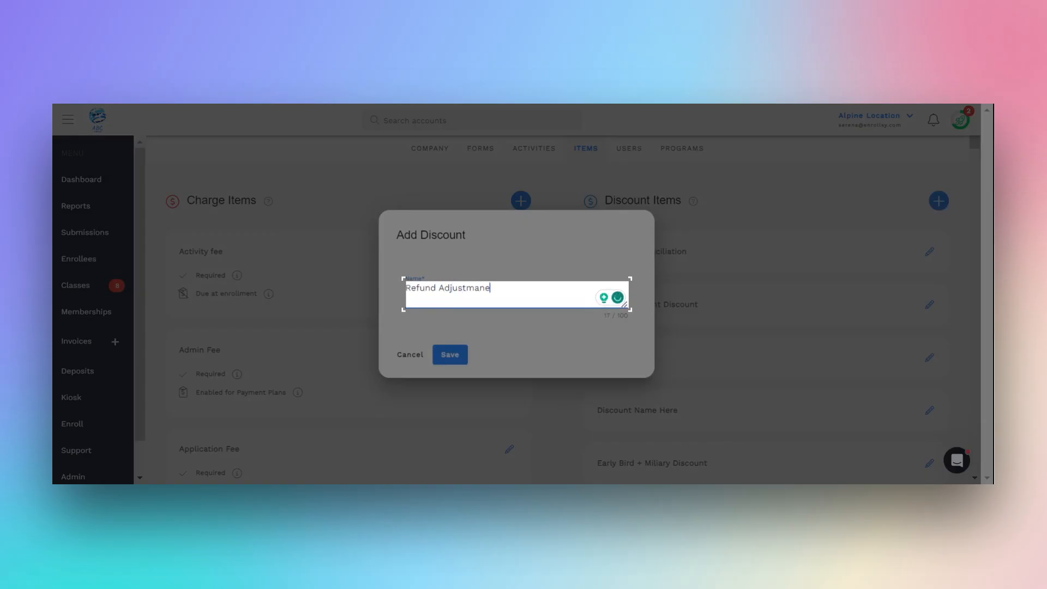
pyautogui.click(458, 355)
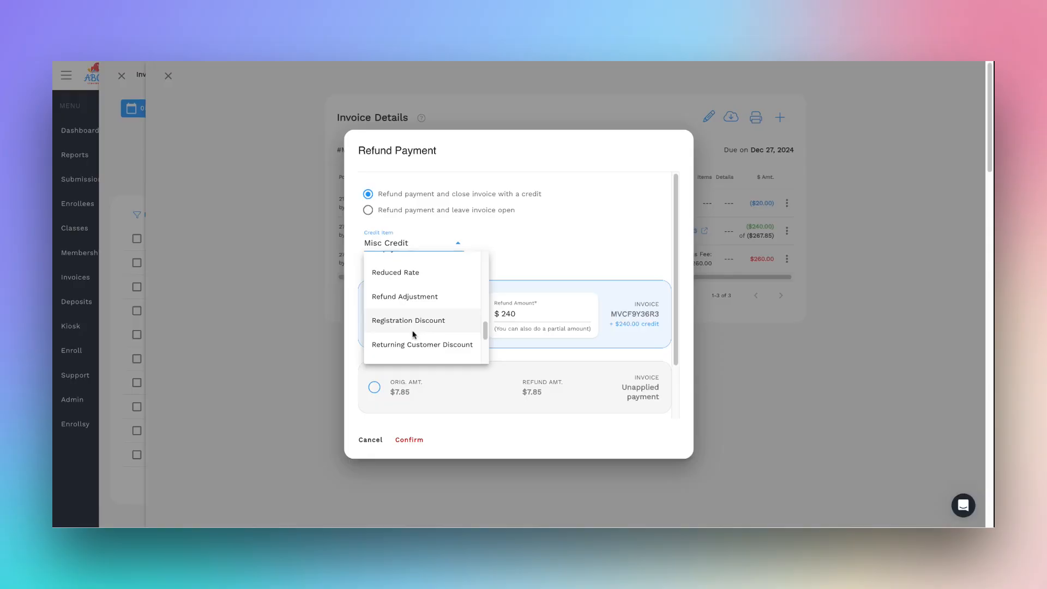
# Set the credit item of the payment refund to Refund Adjustment.
pyautogui.click(414, 291)
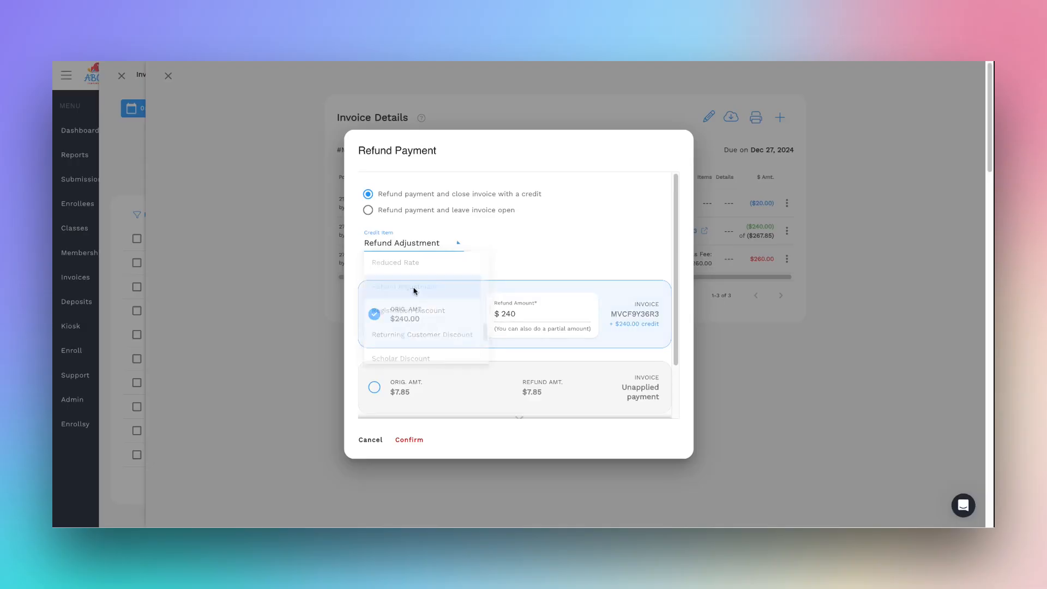
pyautogui.scroll(-1, 396, 311)
pyautogui.scroll(-1, 396, 315)
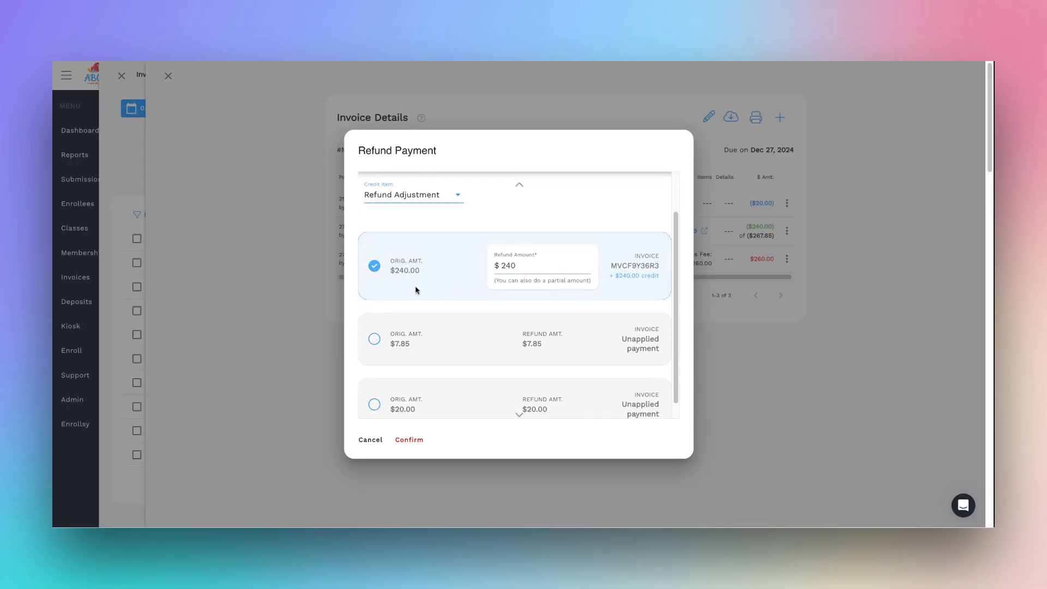
# Include the $7.85 and $20.00 unapplied payments in the refund and take the $7.85 one out again.
pyautogui.click(375, 339)
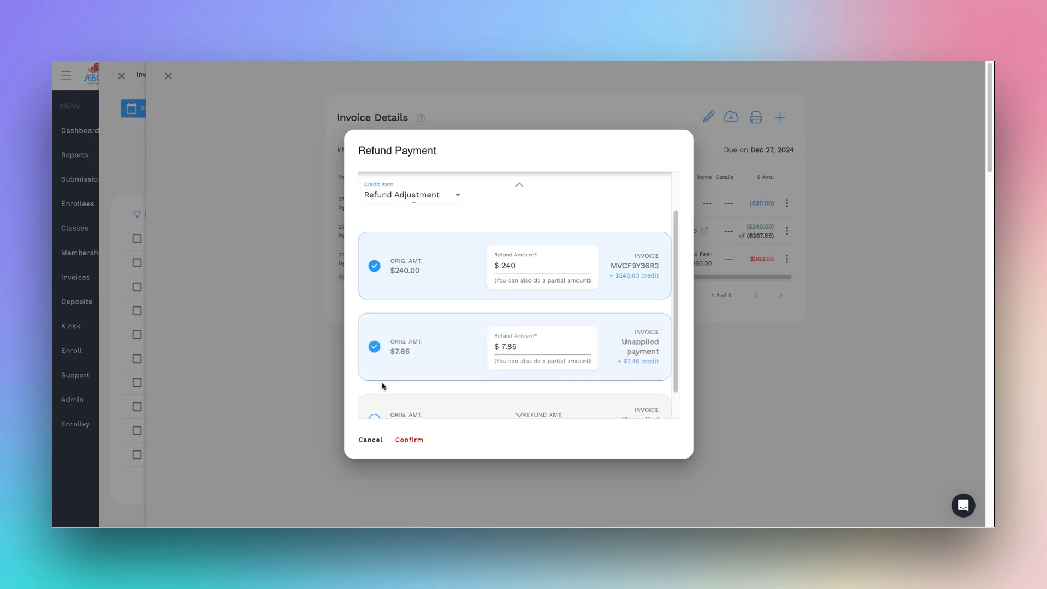
pyautogui.scroll(-1, 379, 393)
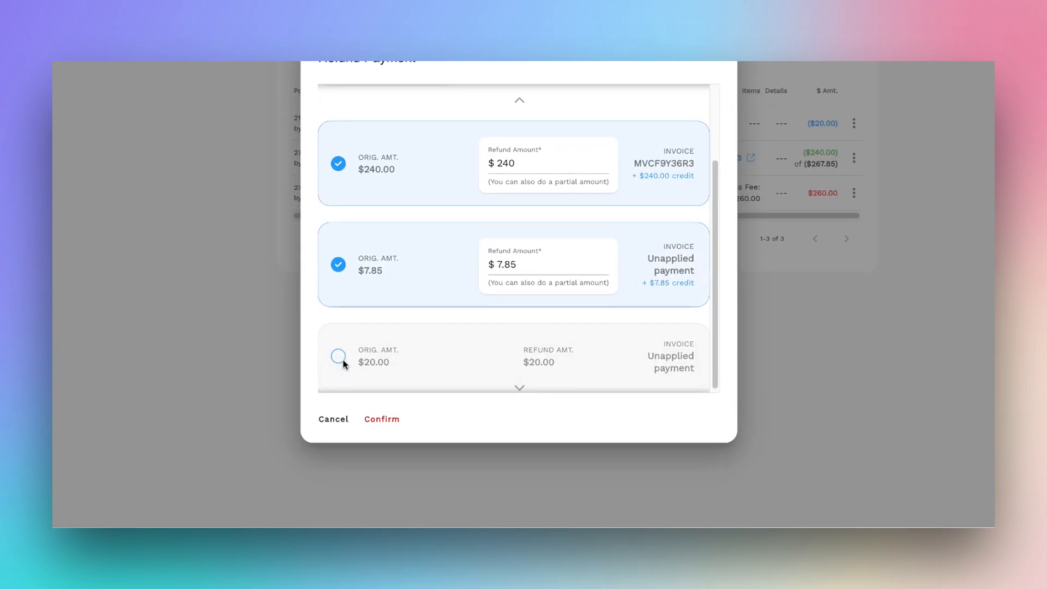
pyautogui.click(340, 359)
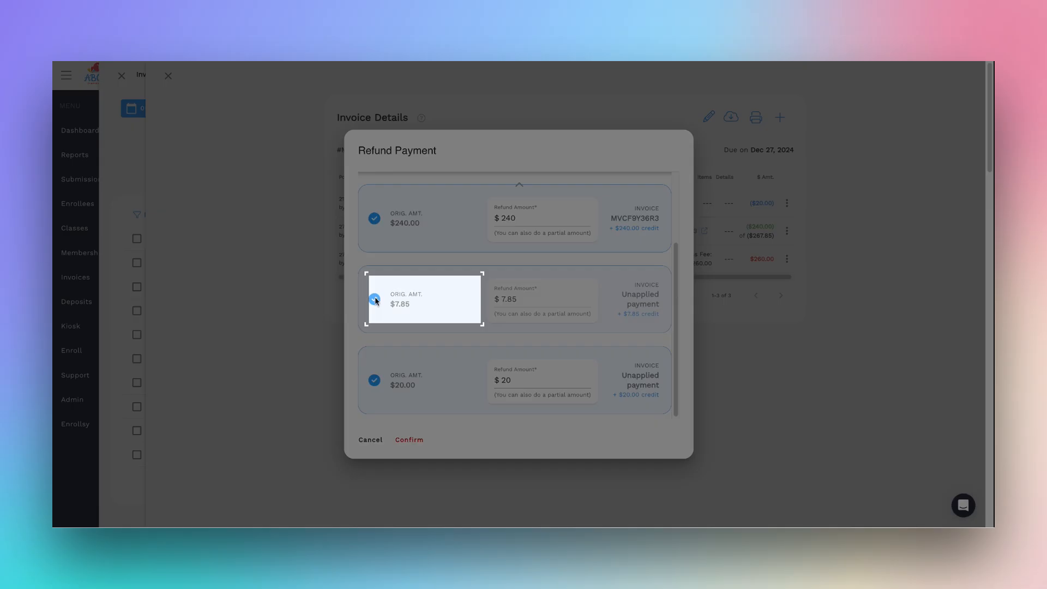
pyautogui.click(375, 301)
# Enter a partial refund amount of $115 for the $240.00 invoice payment.
pyautogui.click(545, 233)
pyautogui.write('12')
pyautogui.press('BackSpace')
pyautogui.write('15')
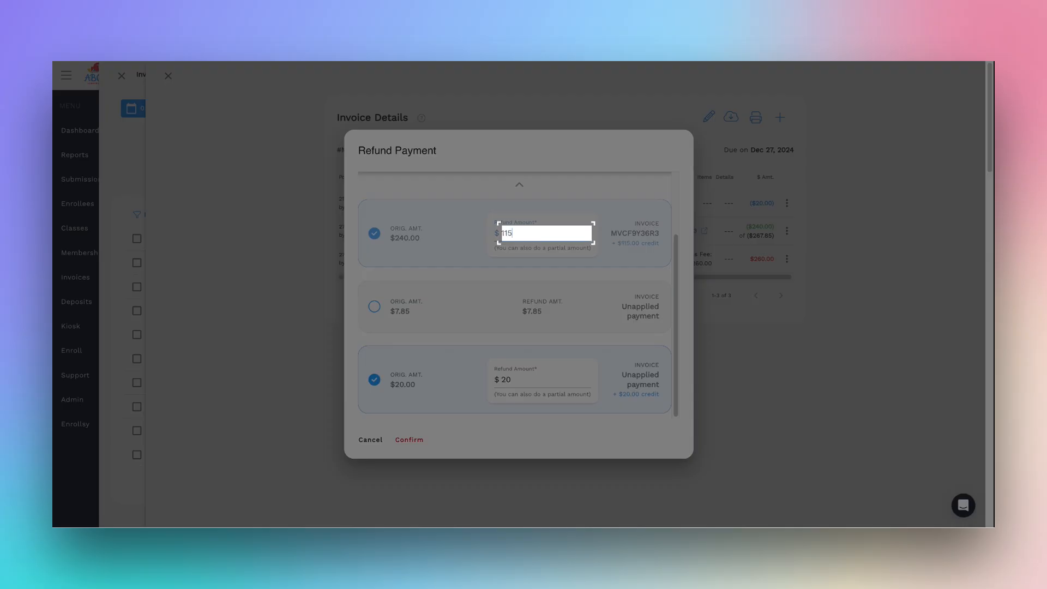
# Set the invoice payment's refund amount to $240, exclude the $20.00 unapplied payment, and confirm the refund despite the caution.
pyautogui.press('BackSpace')
pyautogui.press('BackSpace')
pyautogui.press('BackSpace')
pyautogui.write('240')
pyautogui.click(369, 377)
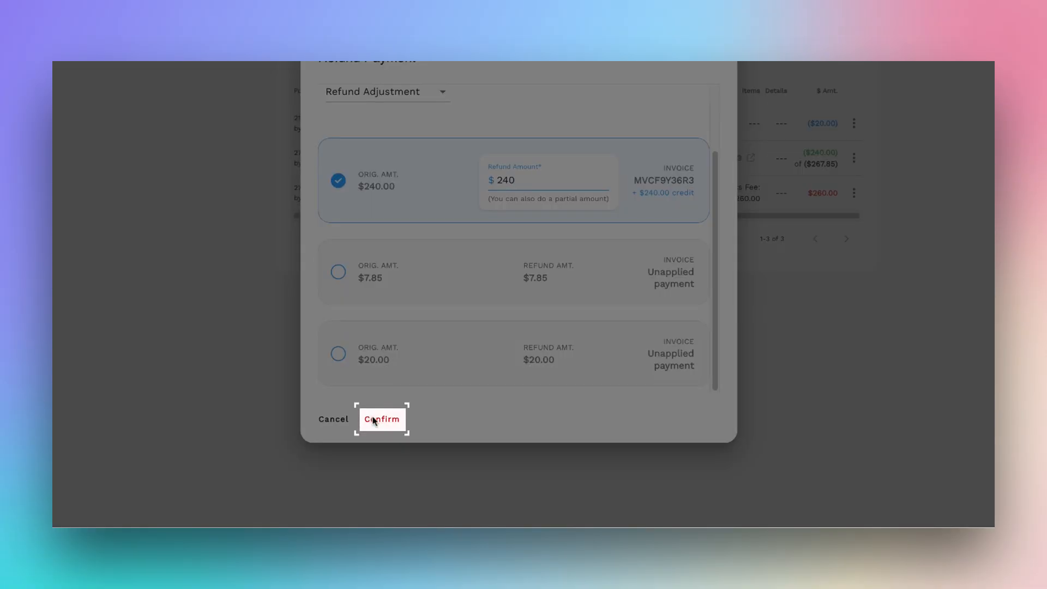
pyautogui.click(374, 420)
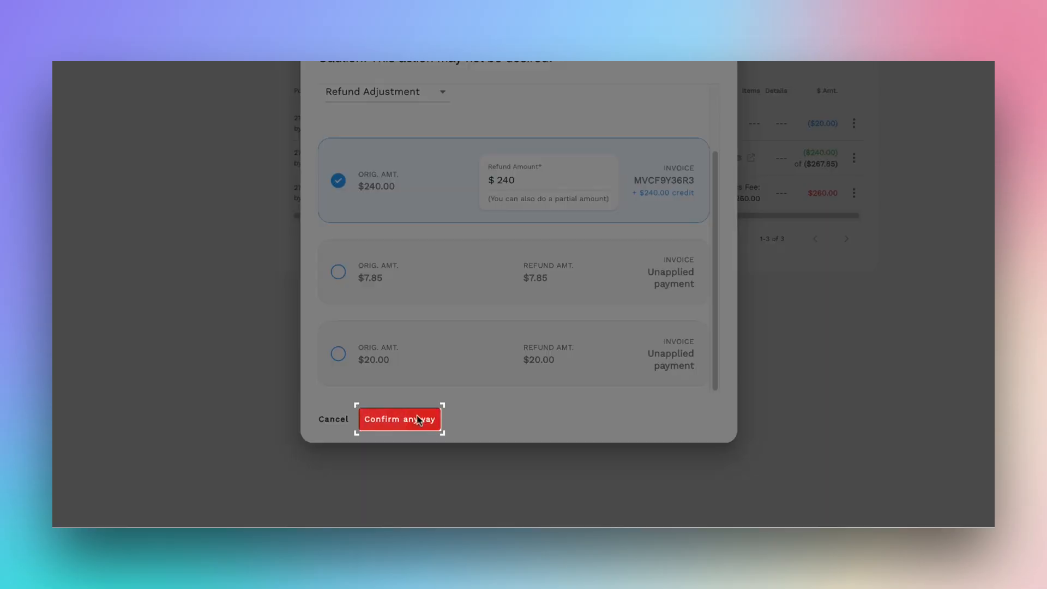
pyautogui.click(419, 421)
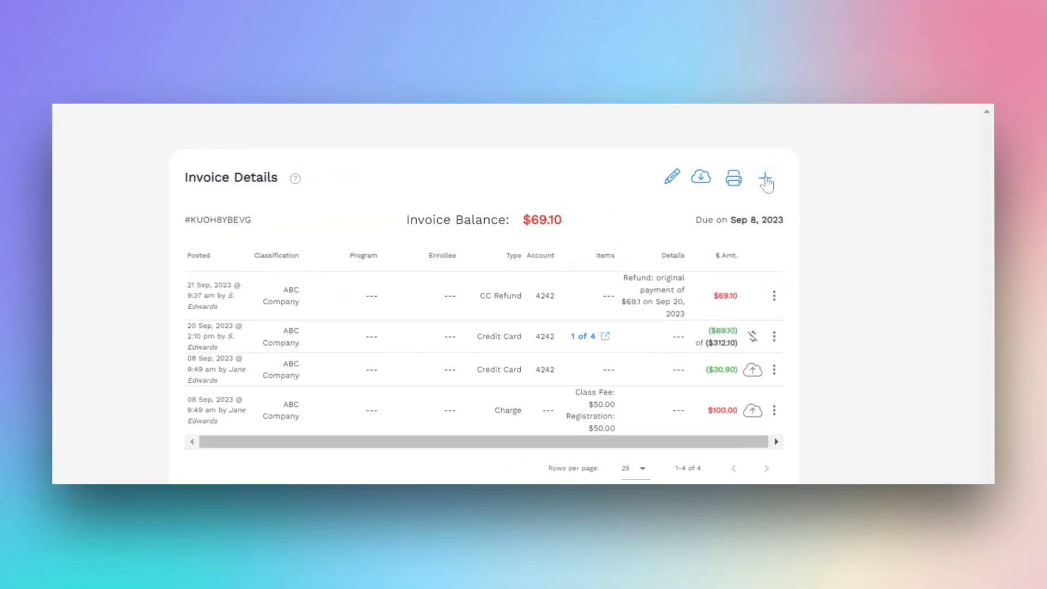
# Post a charge on the invoice with the Cancellation Fee item set to $20.
pyautogui.click(766, 180)
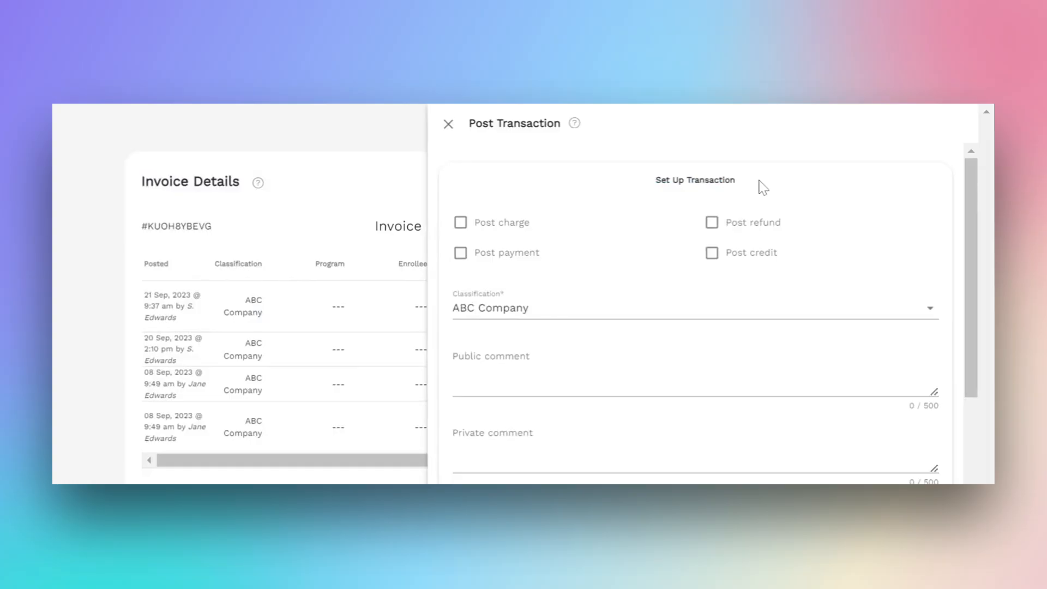
pyautogui.click(460, 222)
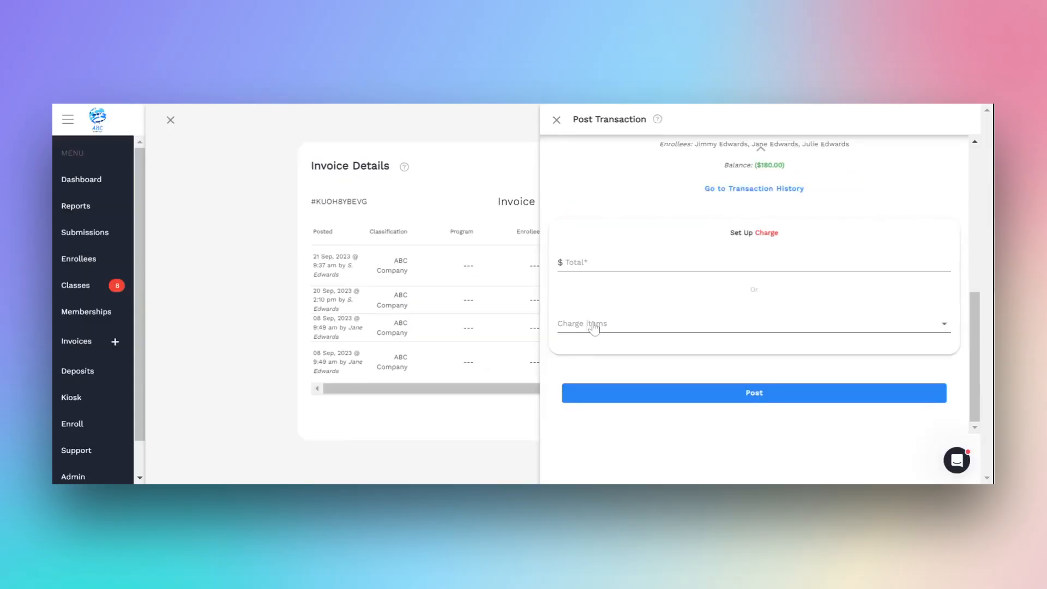
pyautogui.click(594, 328)
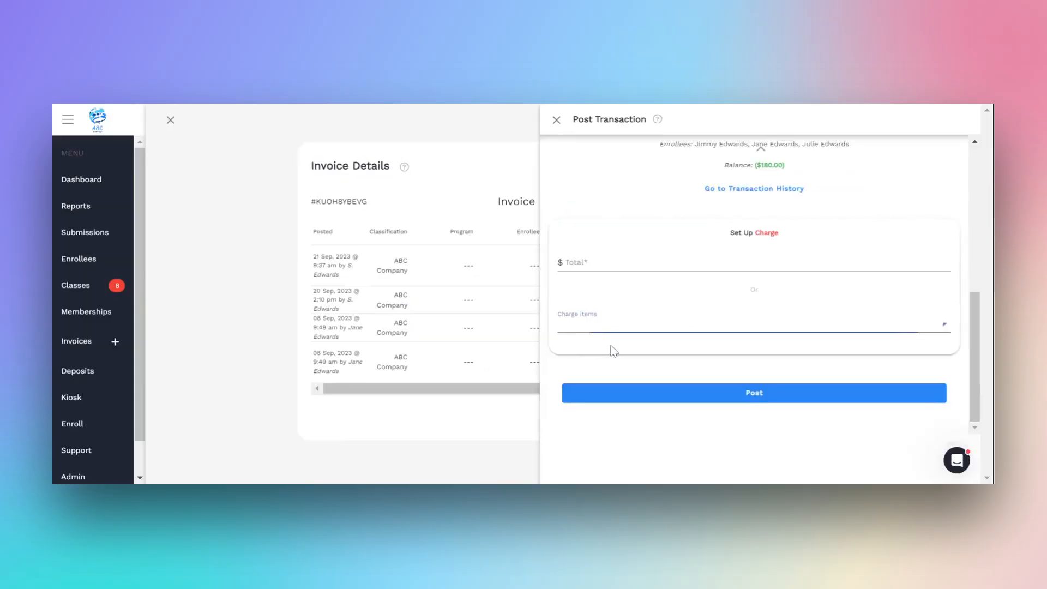
pyautogui.click(627, 337)
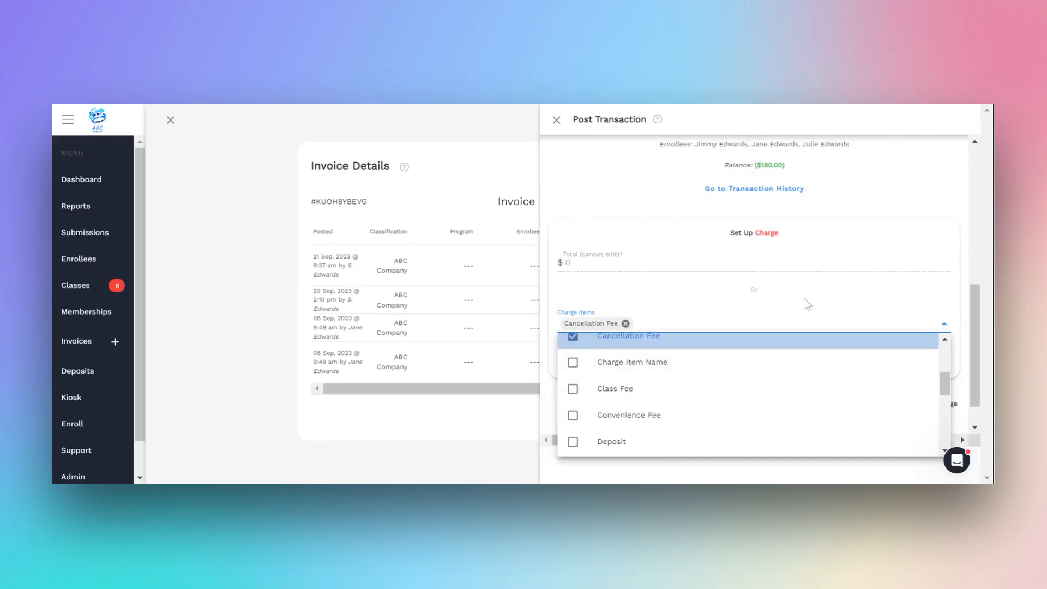
pyautogui.click(807, 304)
pyautogui.doubleClick(915, 358)
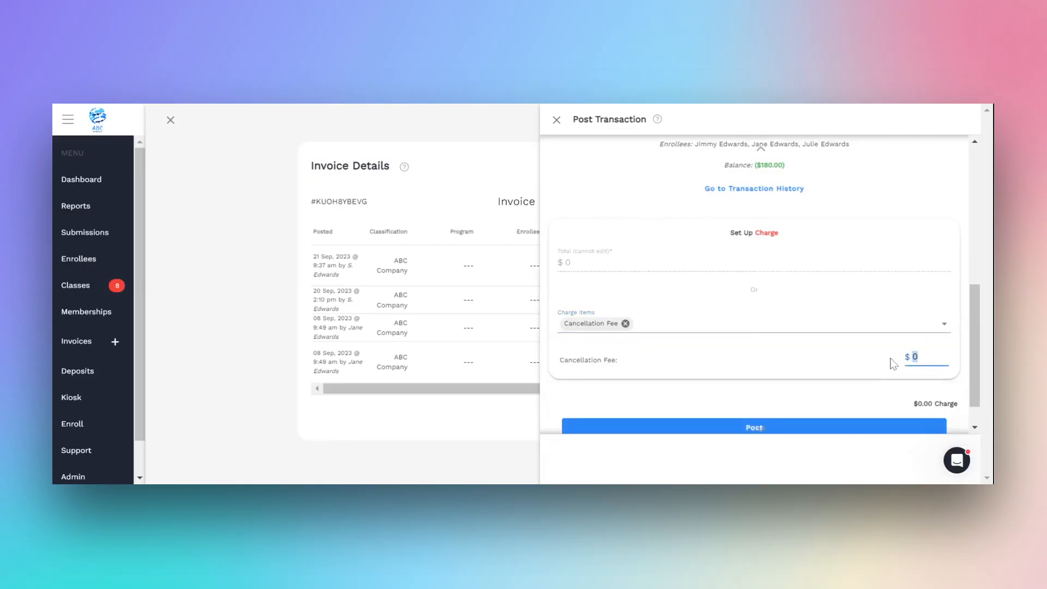
pyautogui.write('20')
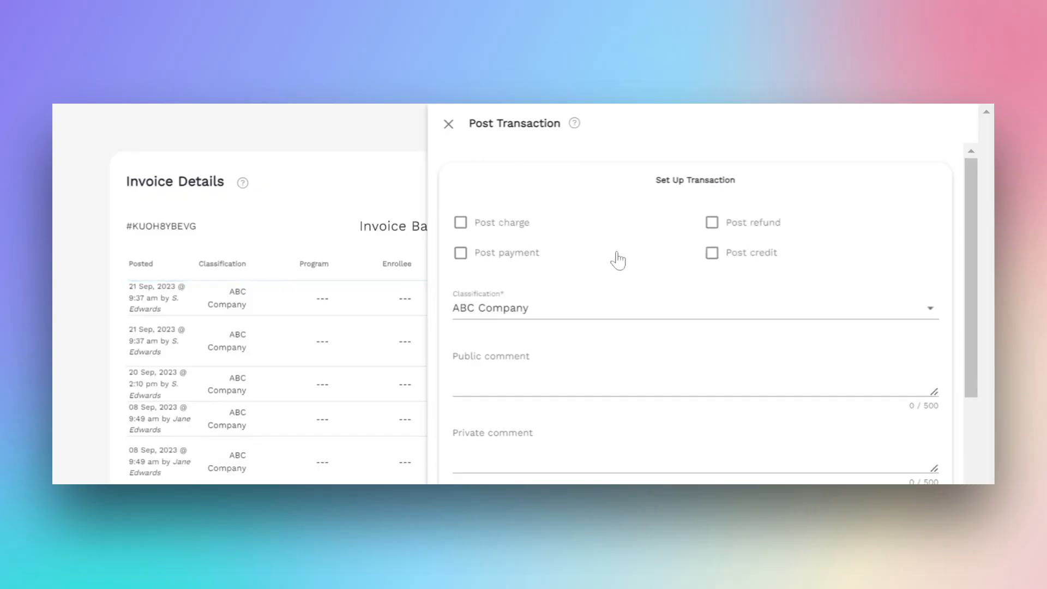
# Set up a credit transaction on the invoice with Refund Adjustment as the discount and a total of $89.10.
pyautogui.click(712, 256)
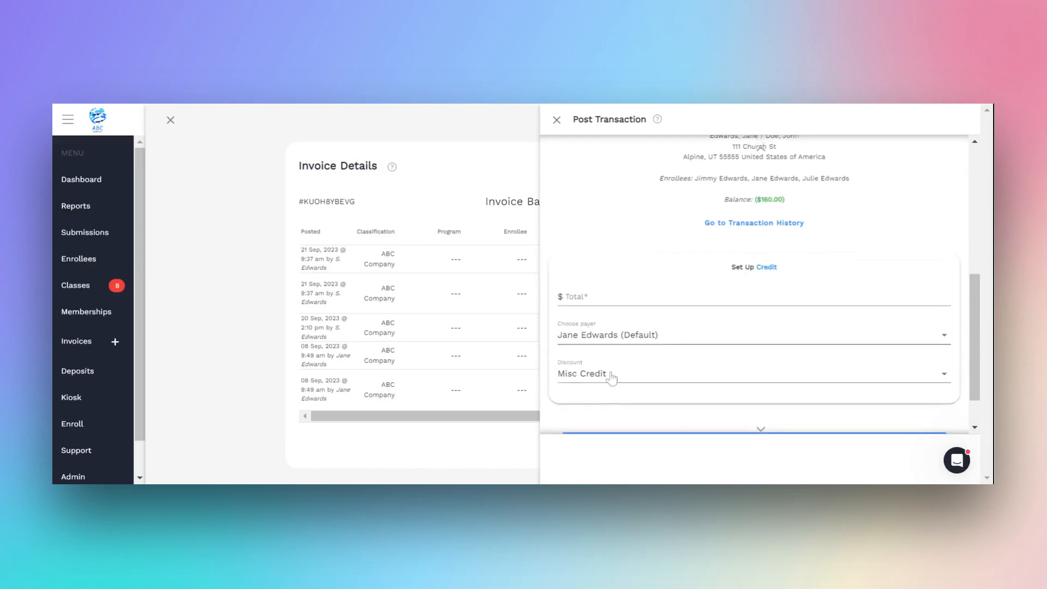
pyautogui.scroll(-2, 605, 370)
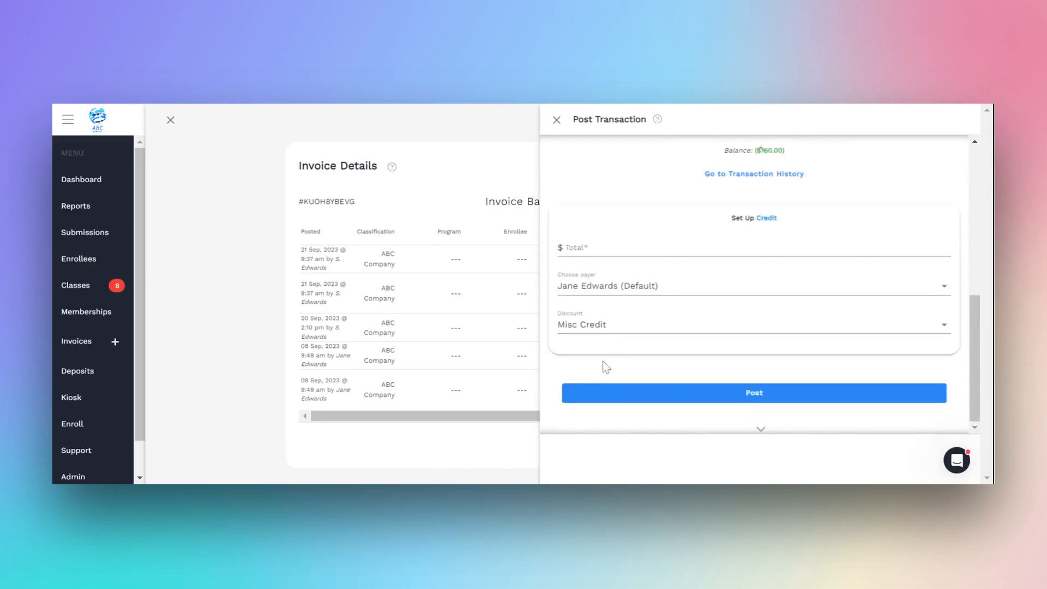
pyautogui.click(602, 334)
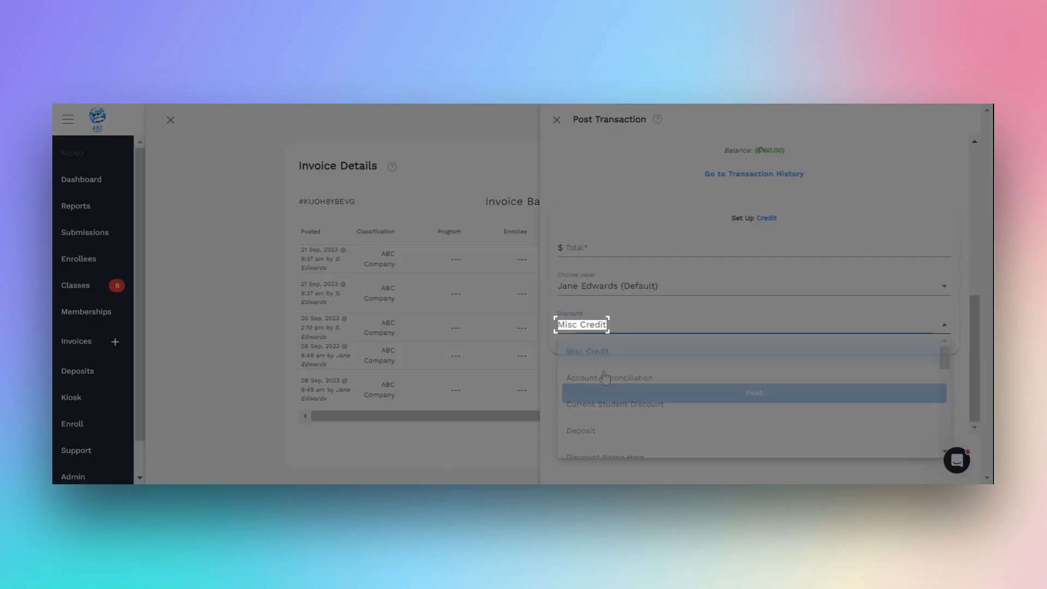
pyautogui.scroll(-3, 605, 403)
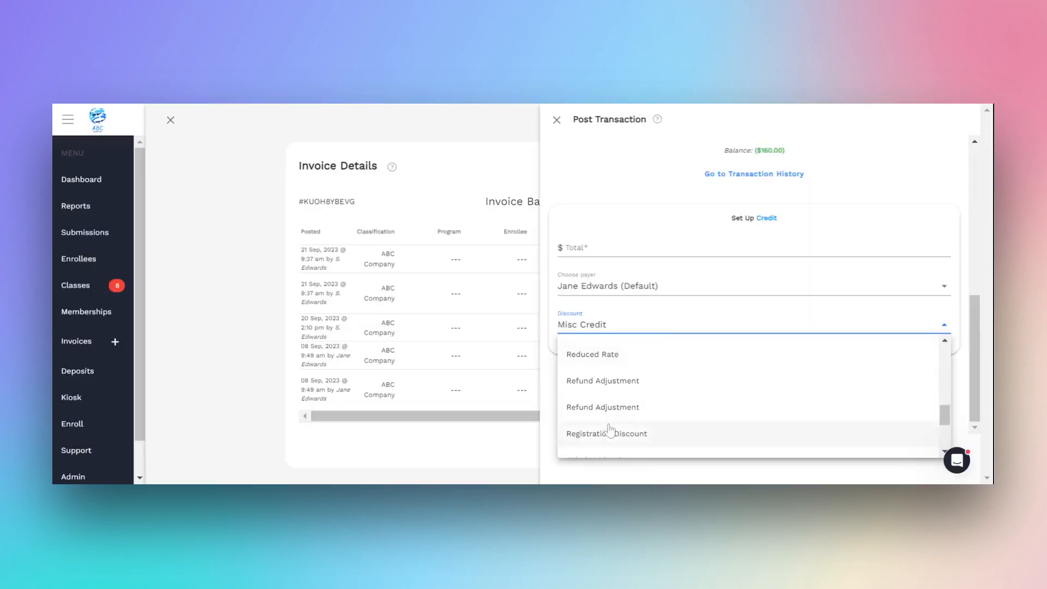
pyautogui.click(595, 380)
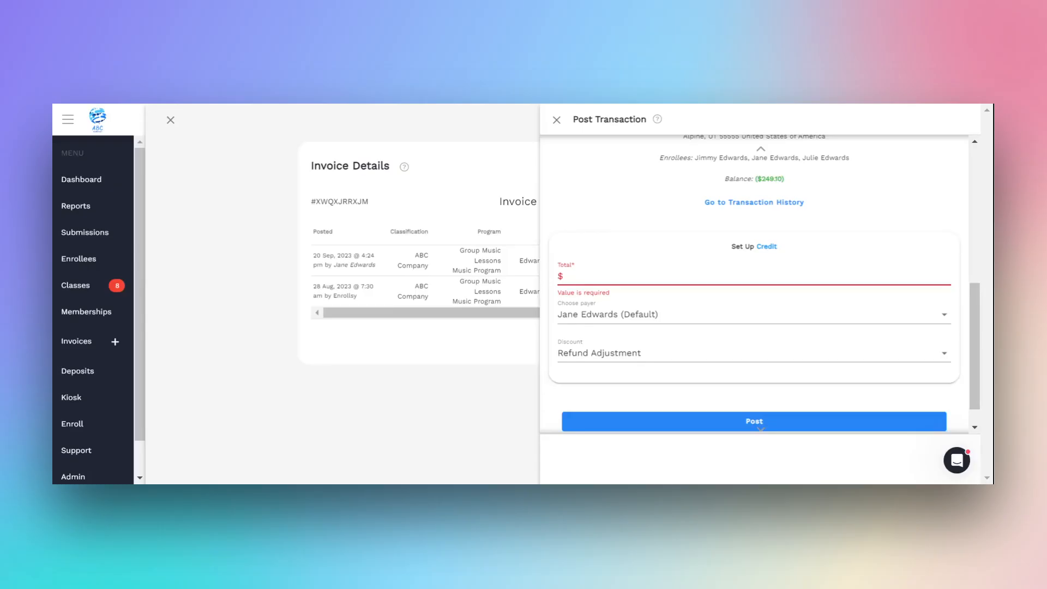
pyautogui.write('89')
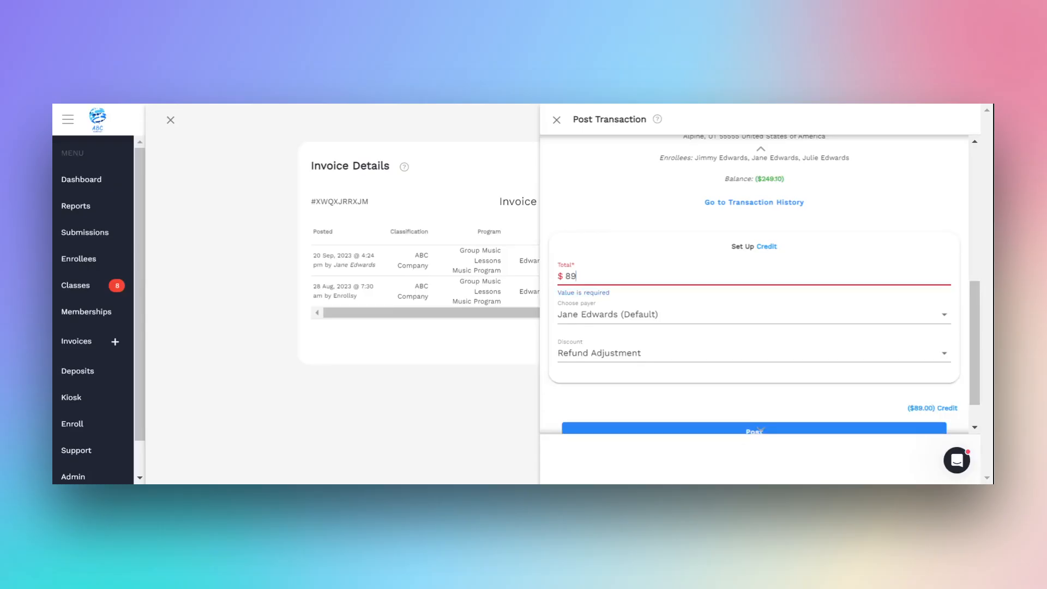
pyautogui.write('.10')
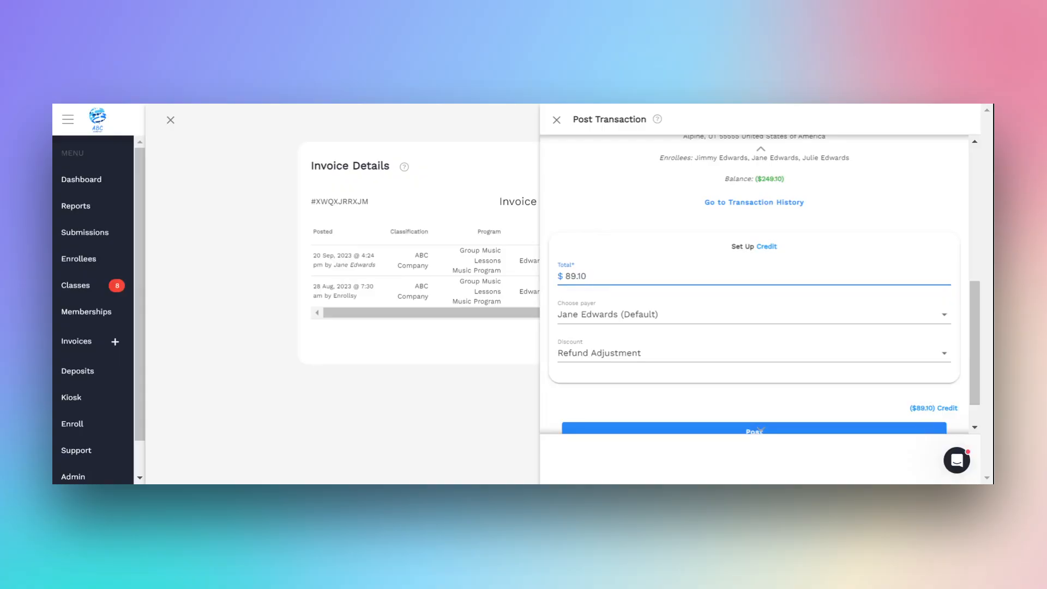
pyautogui.scroll(-1, 607, 380)
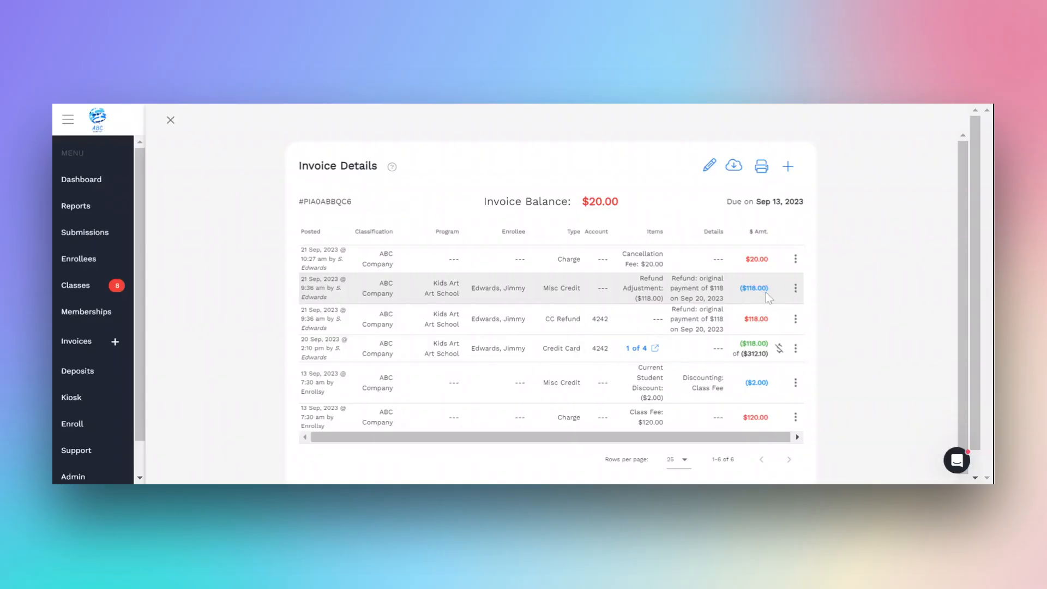
# Edit the $118.00 Refund Adjustment credit on the invoice and set its total to $138.
pyautogui.click(795, 289)
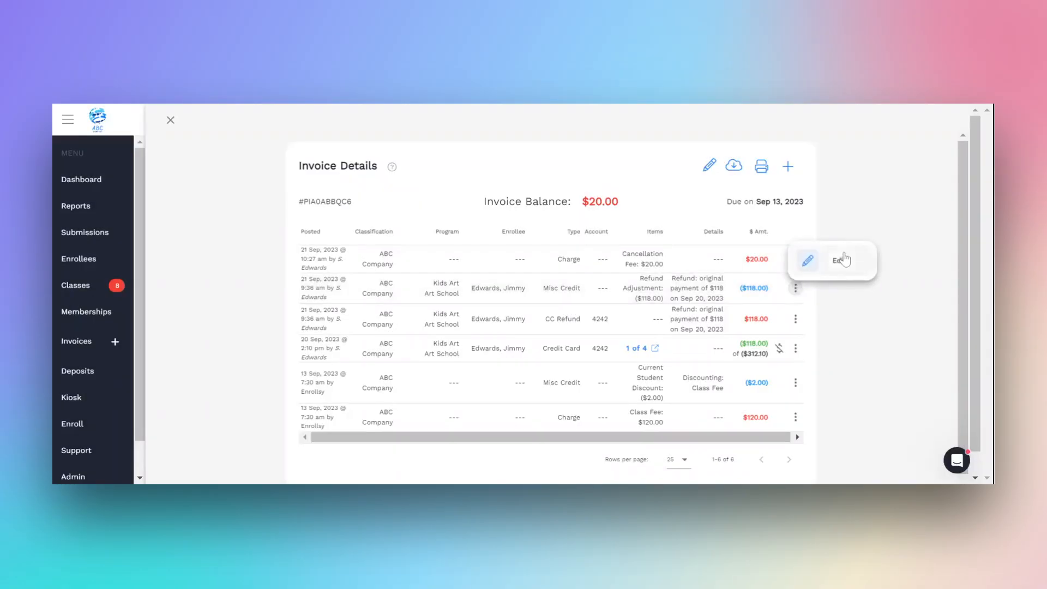
pyautogui.click(843, 260)
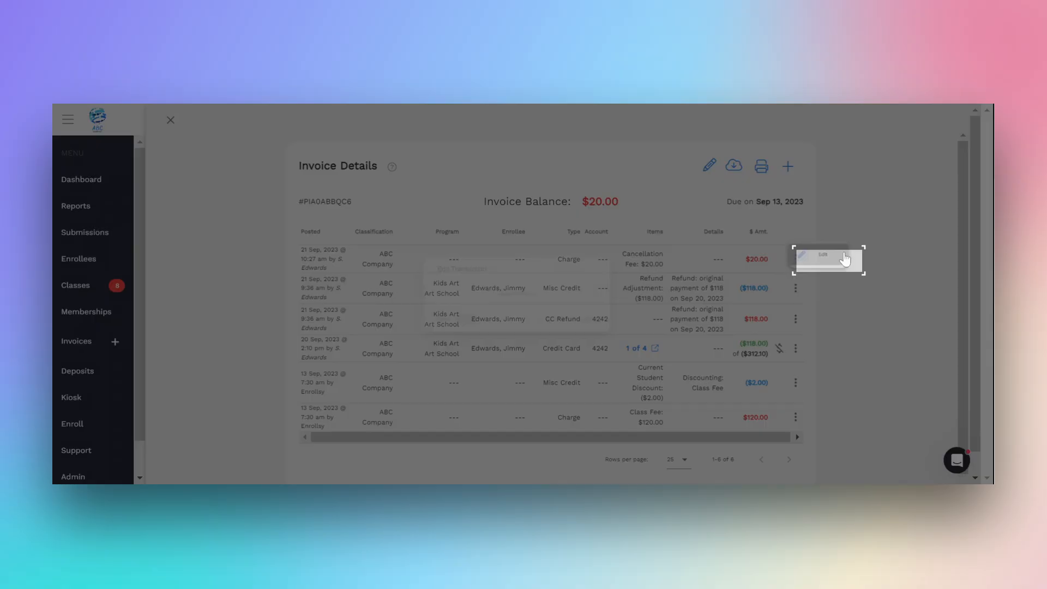
pyautogui.write('138')
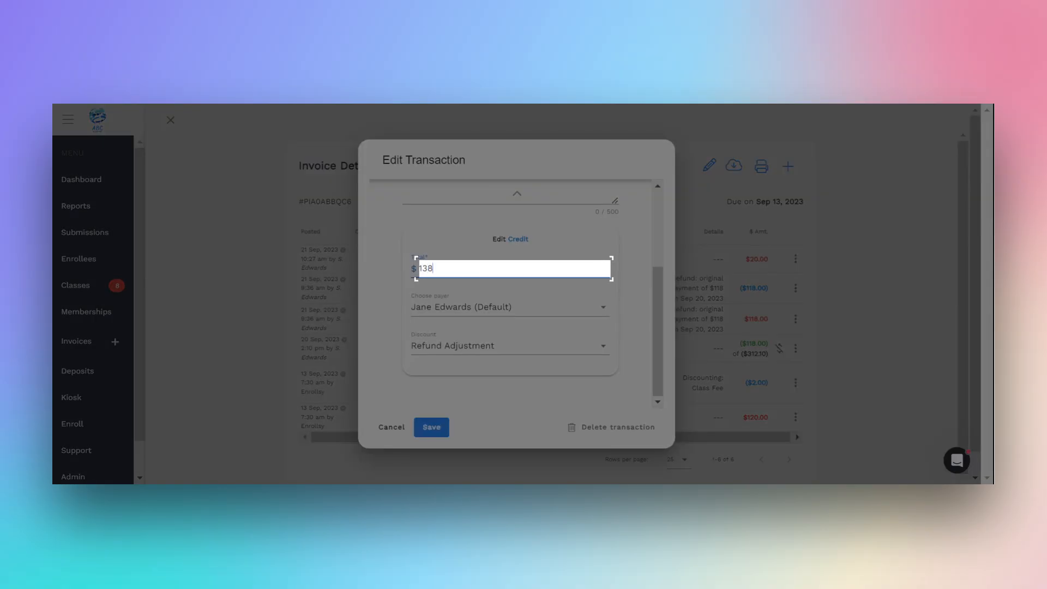